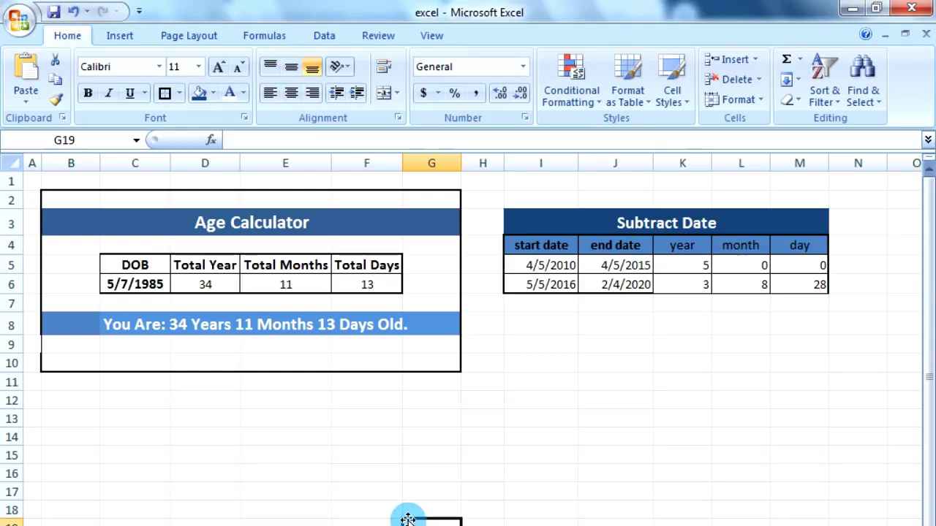
Switch to the workbook with the finished Age Calculator and Subtract Date tables and select empty cell F17.
click(359, 492)
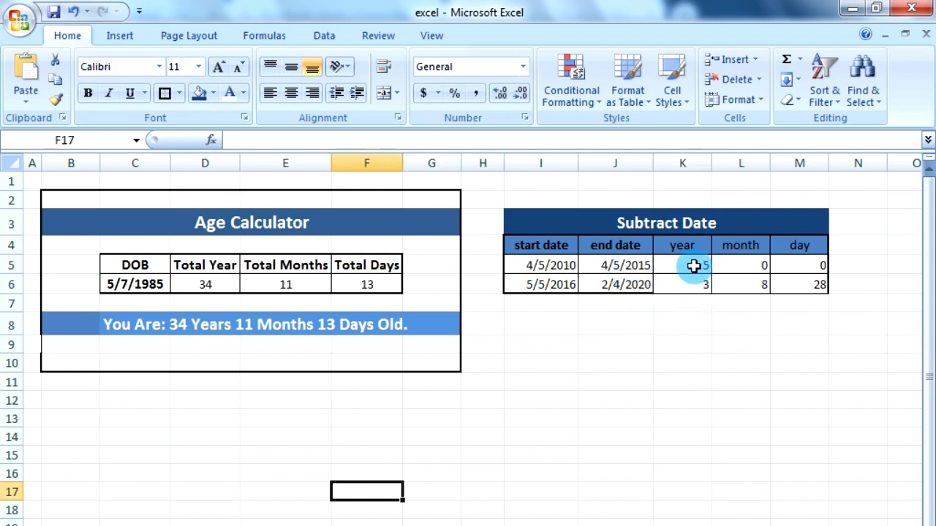
Clear the year, month and day results in K5:M6, then check the dates in I5 and J5.
drag(692, 266, 795, 285)
key(Delete)
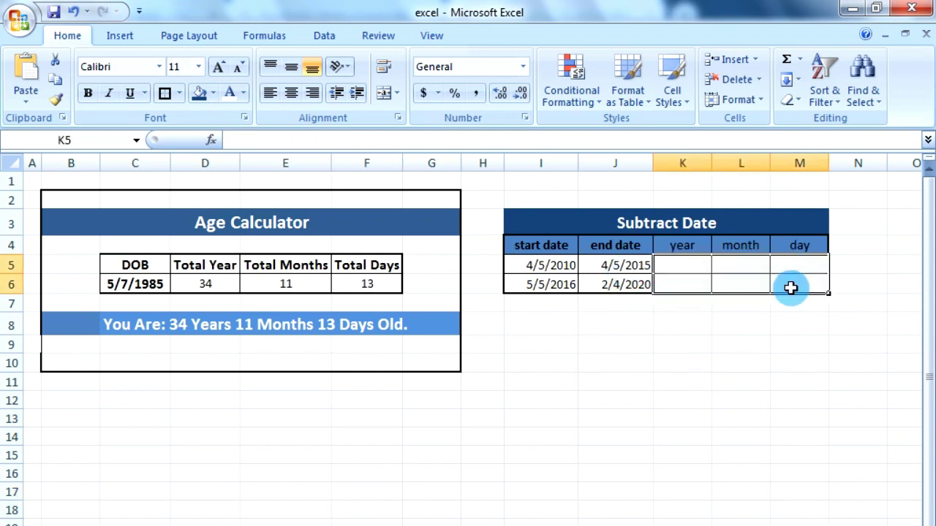
click(609, 366)
click(544, 266)
click(619, 268)
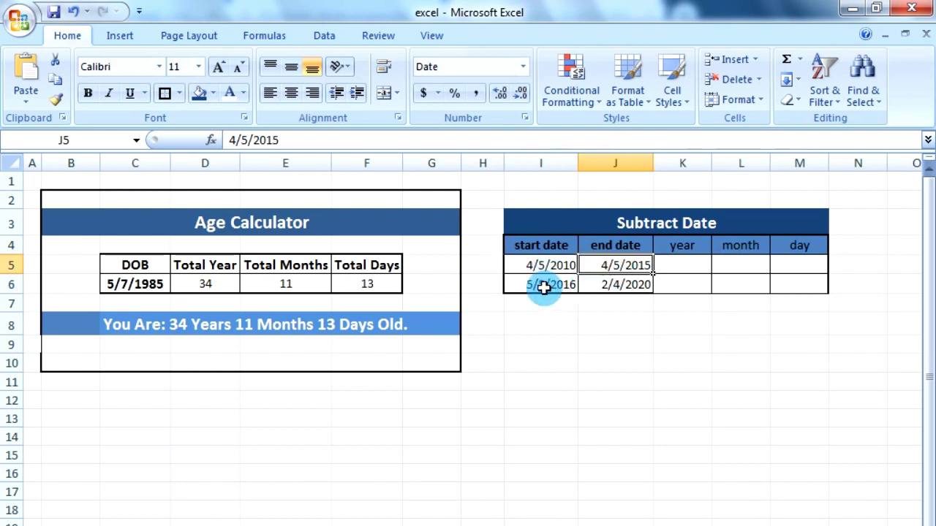
Select K5 and begin a new formula in the formula bar.
click(608, 360)
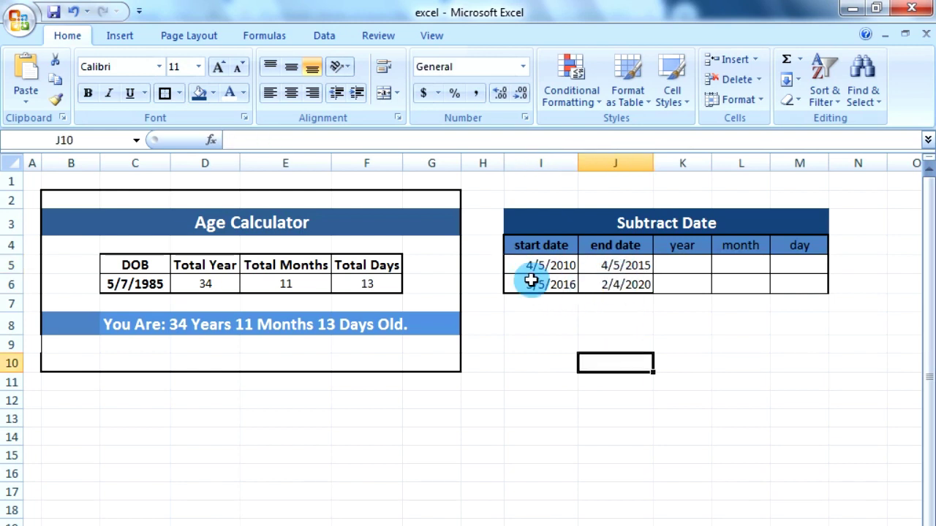
click(679, 265)
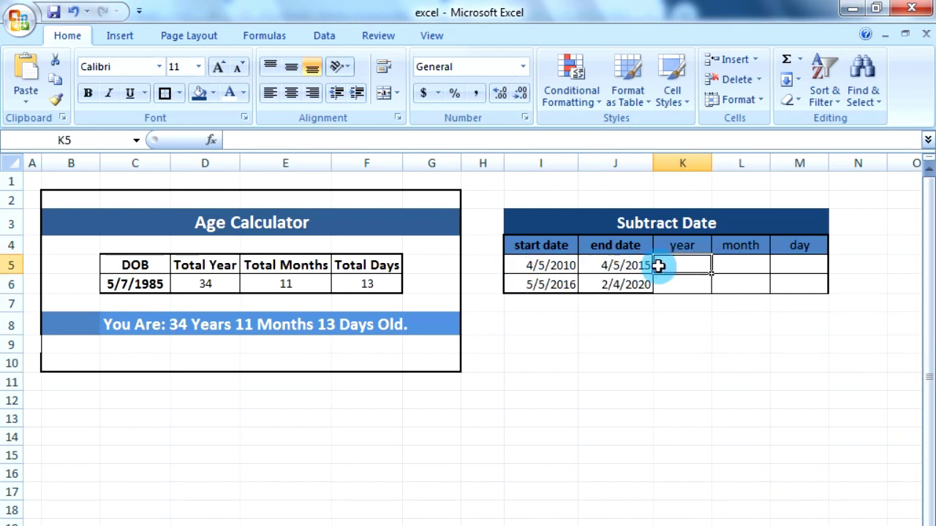
click(285, 140)
Enter =DATEDIF(I5,J5,"Y") in K5 so it shows 5 whole years.
text(=)
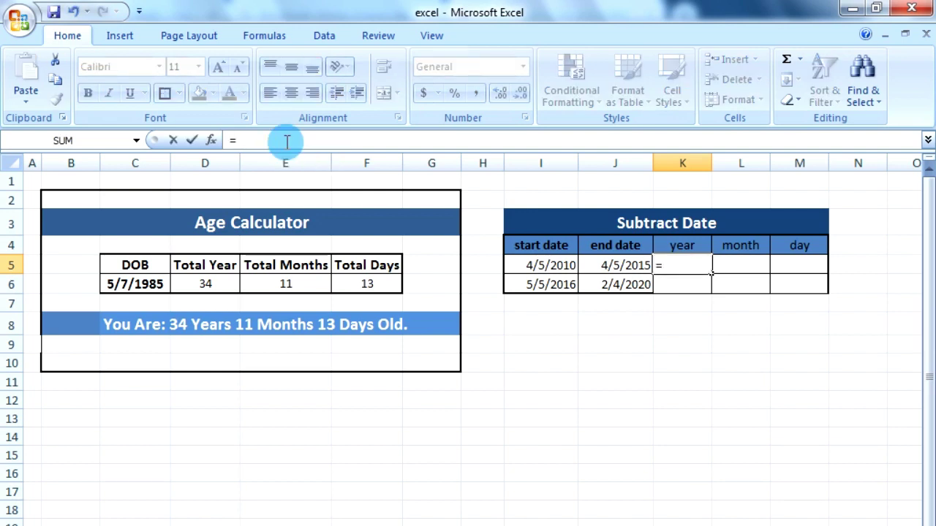
text(dated)
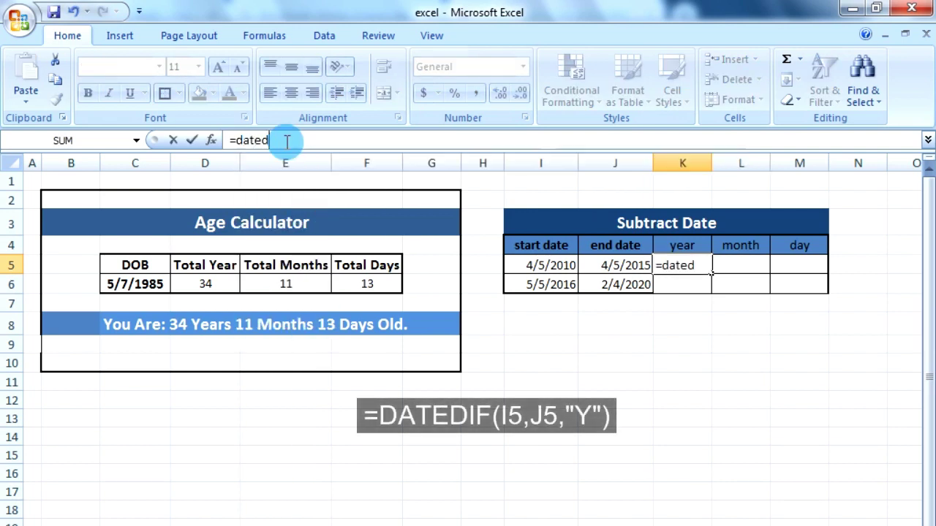
text(if)
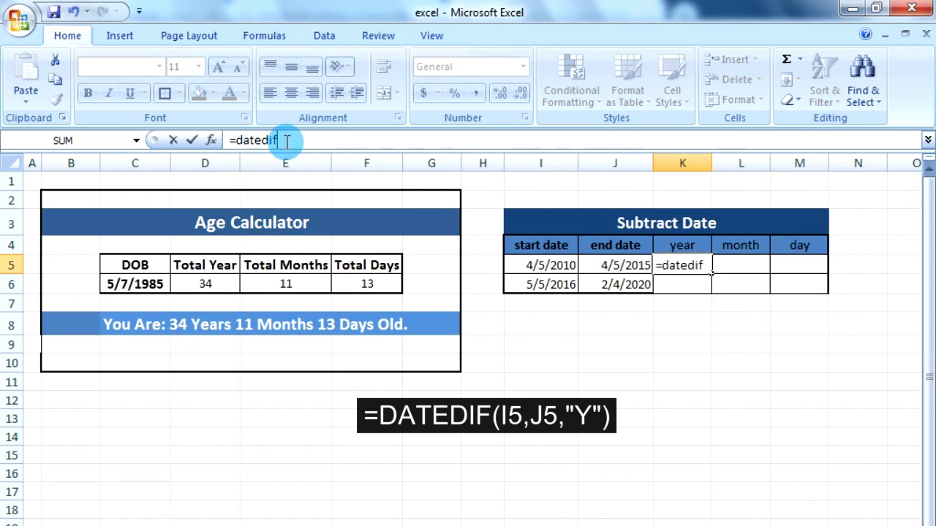
text(()
click(539, 267)
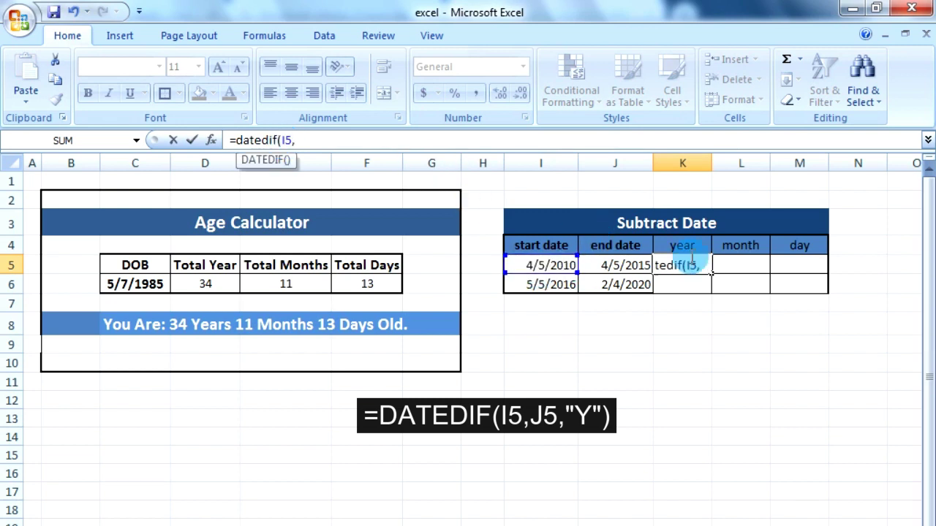
click(613, 266)
text(,"Y")
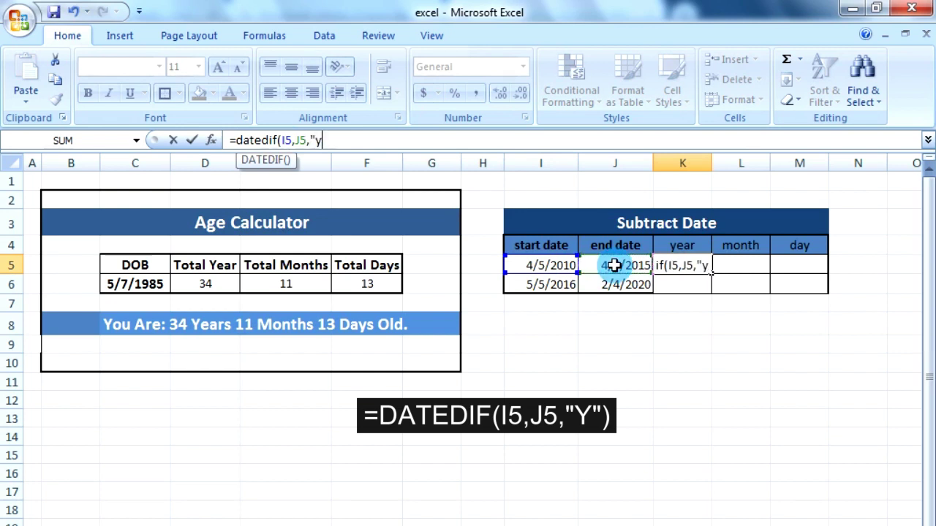
text())
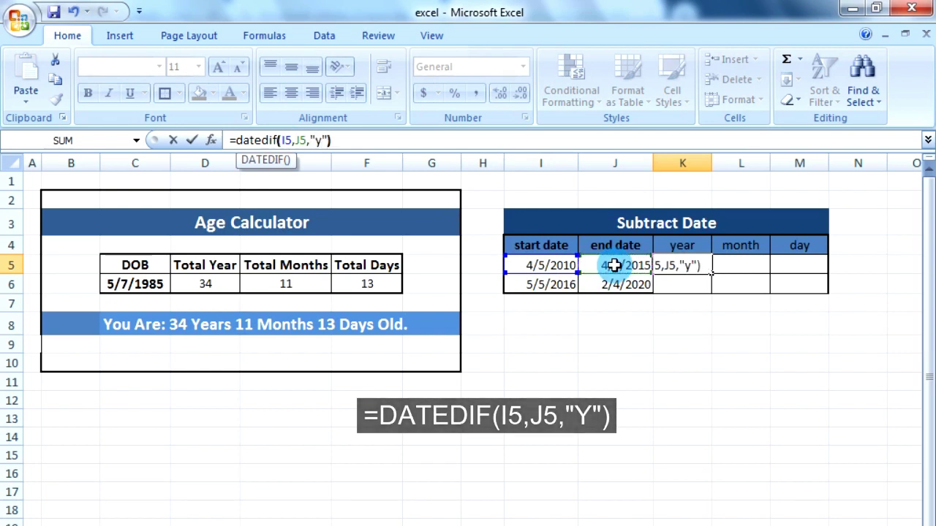
key(Return)
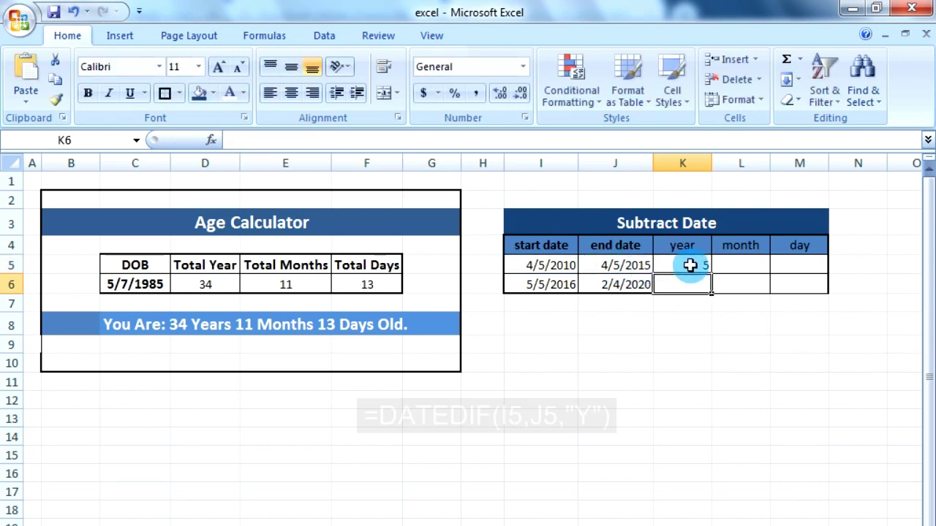
click(689, 266)
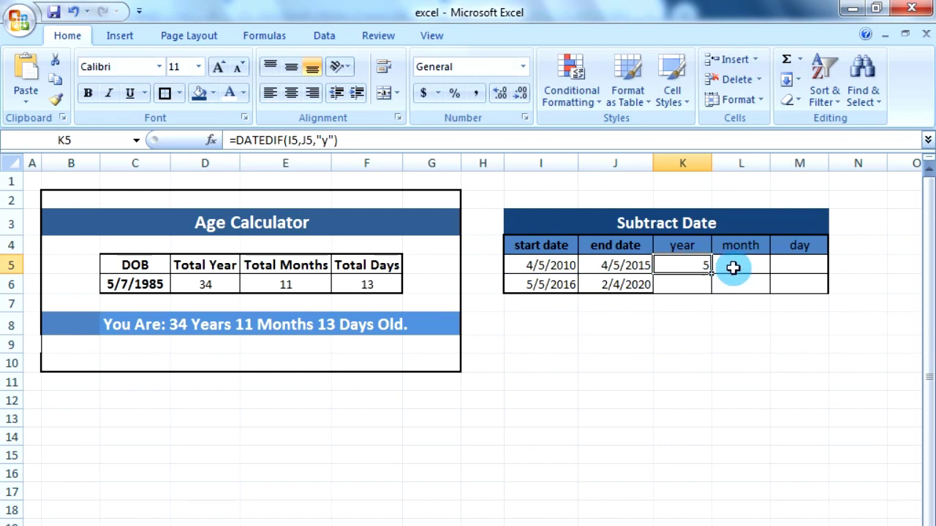
Enter =DATEDIF(I5,J5,"ym") in L5 so it shows 0 leftover months.
click(731, 268)
click(377, 140)
text(=)
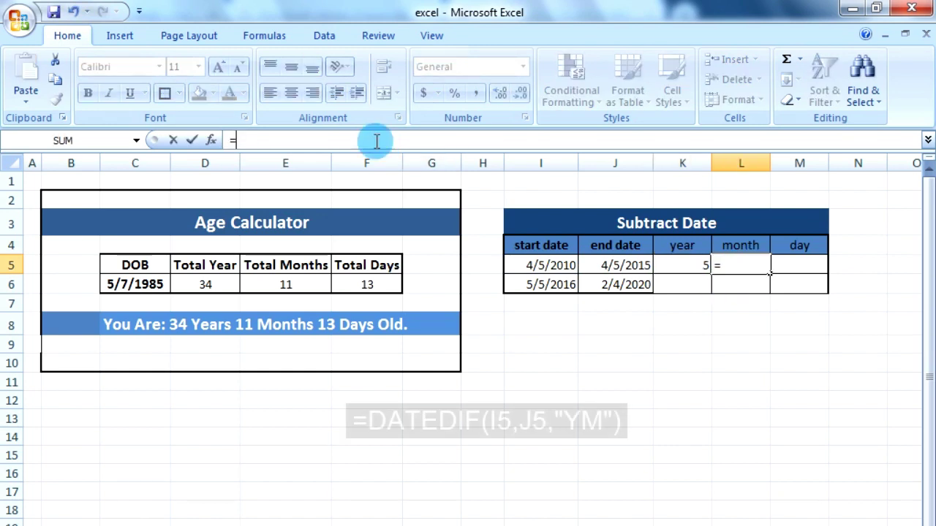
text(datedif)
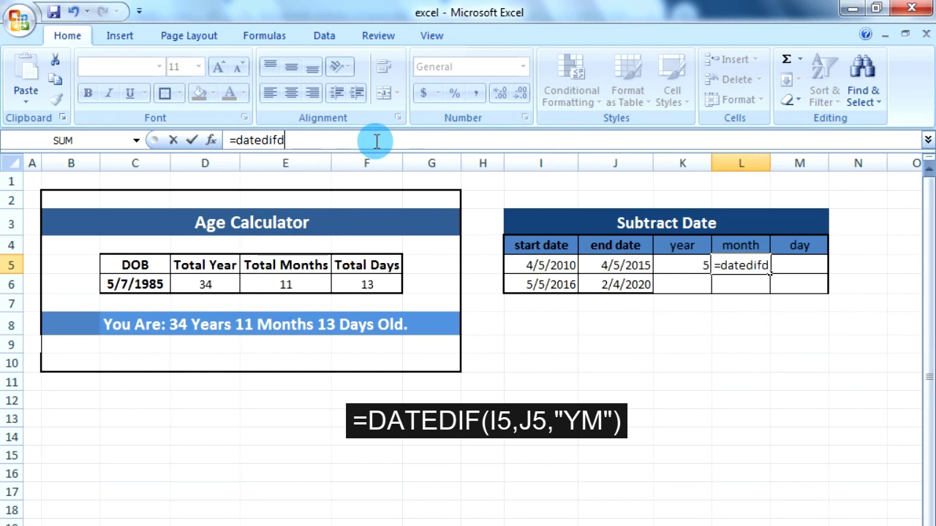
text(()
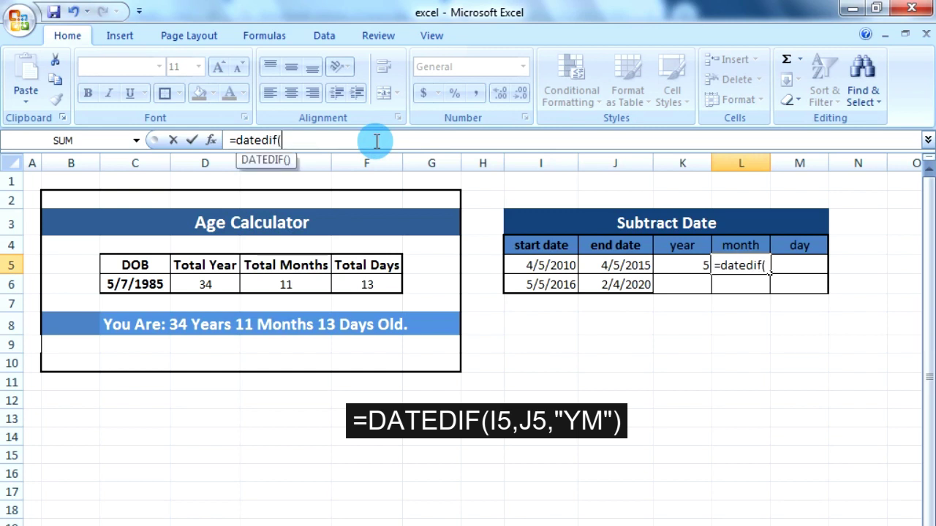
click(550, 267)
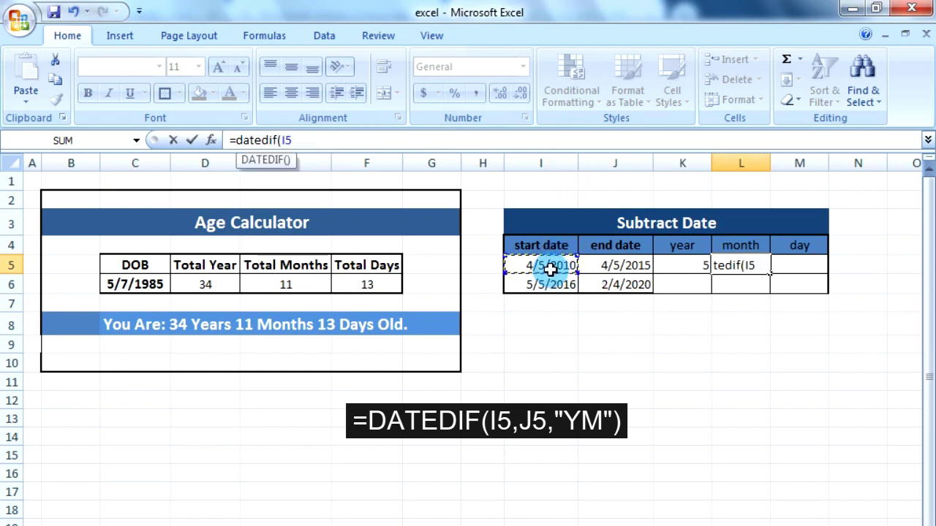
click(626, 264)
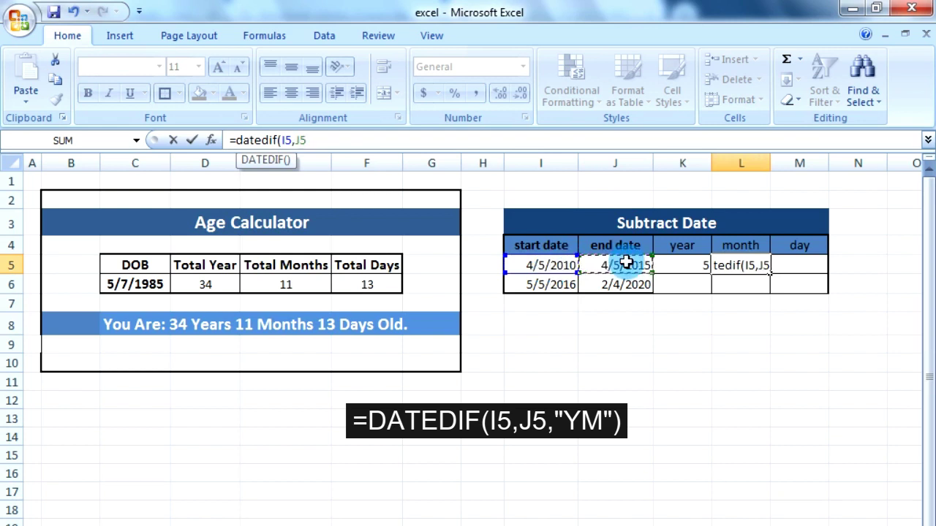
text(,")
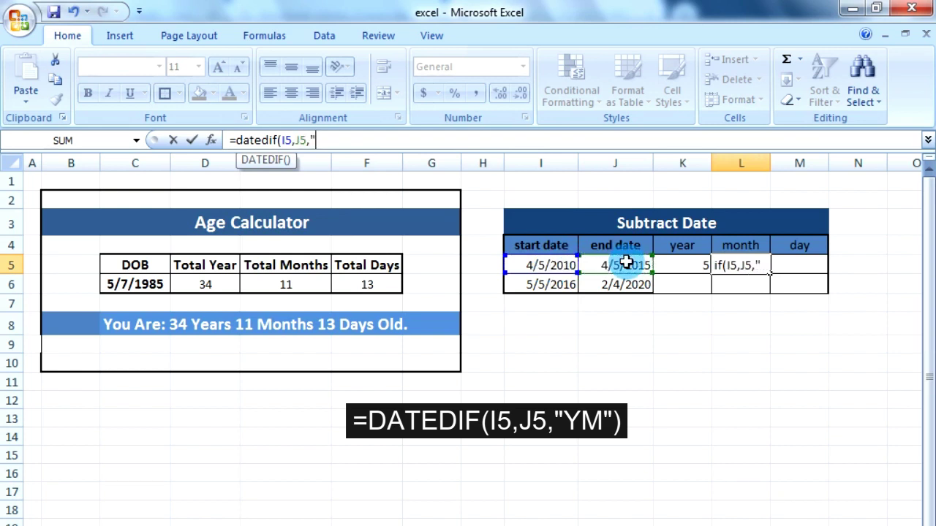
text(ym"))
key(Return)
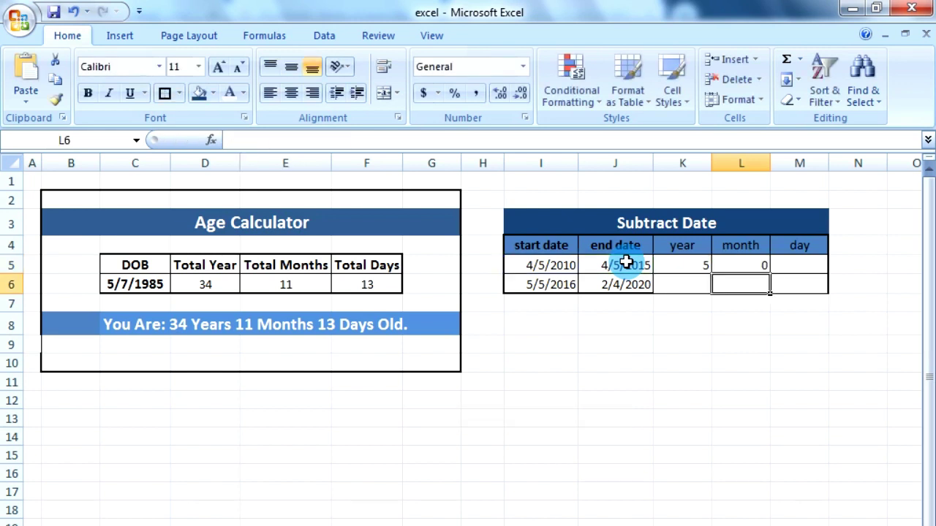
Enter =DATEDIF(I5,J5,"md") in M5 so it shows 0 leftover days.
click(807, 267)
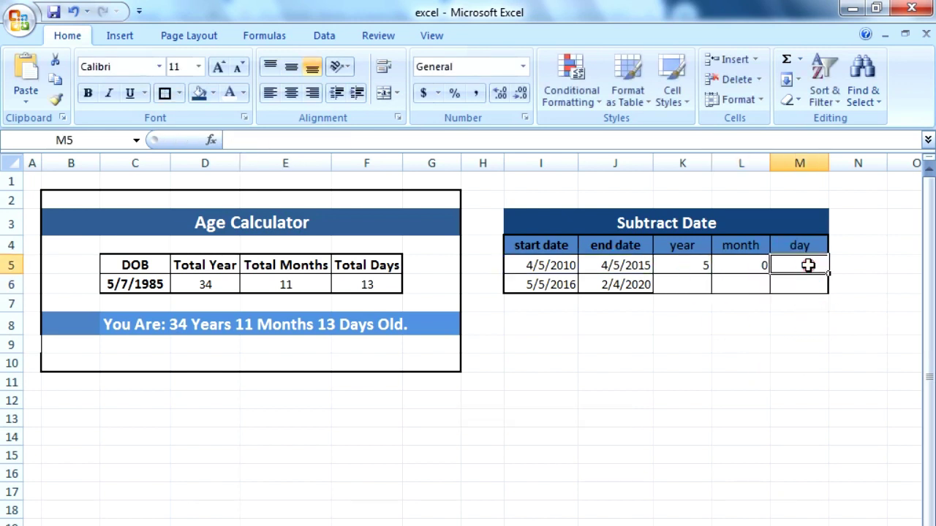
click(340, 142)
click(340, 141)
text(=)
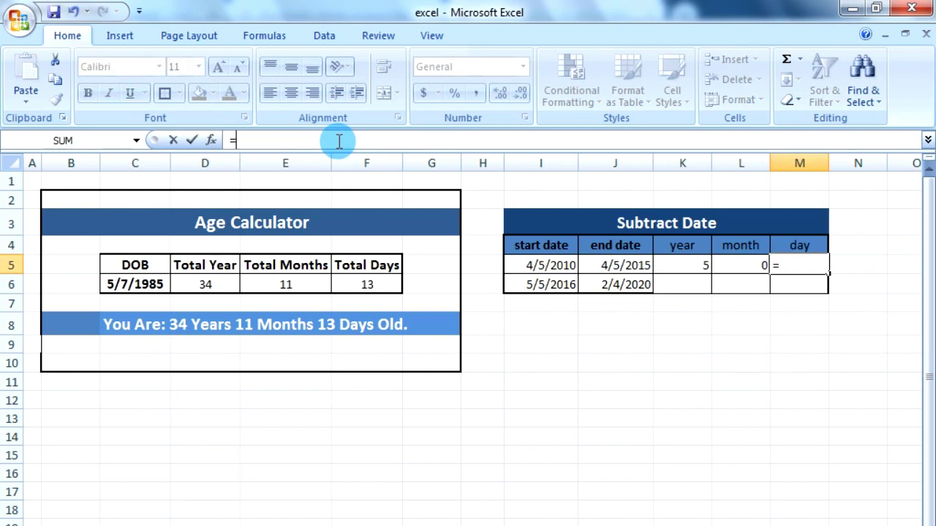
text(date)
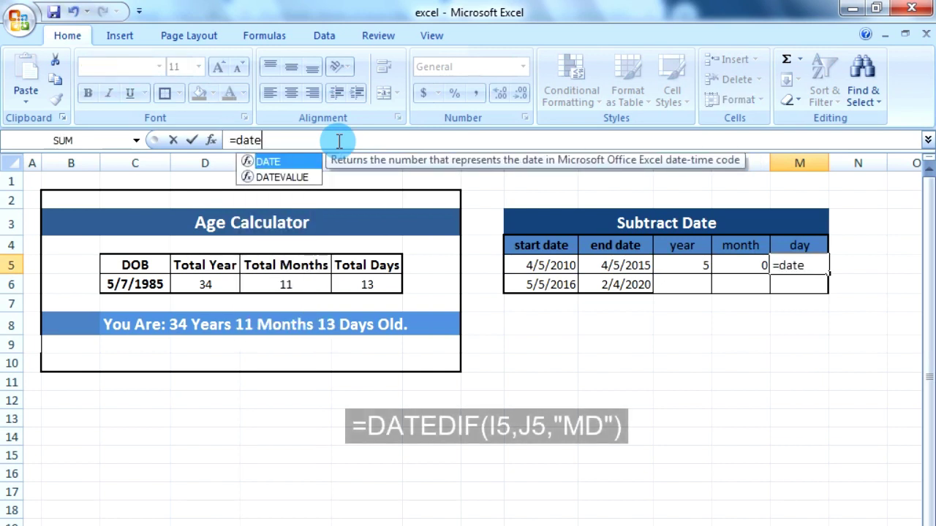
text(dif)
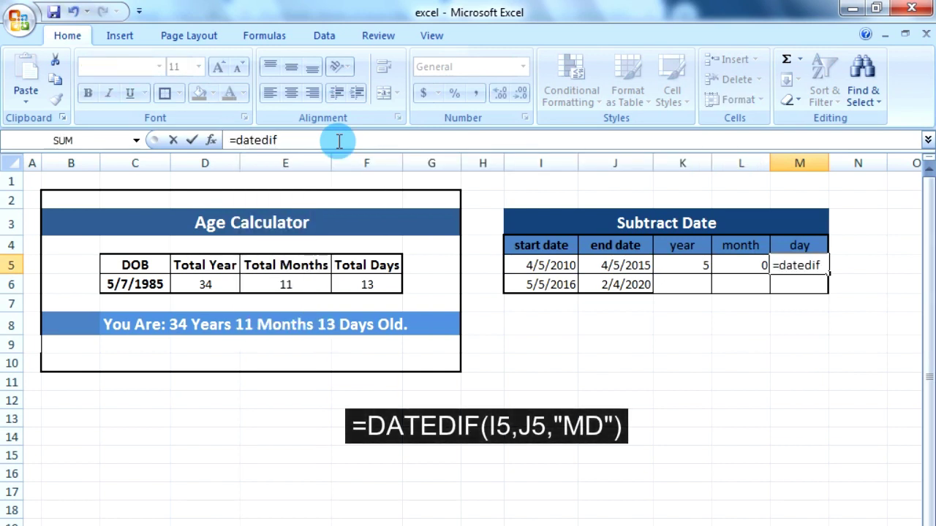
text(()
click(541, 267)
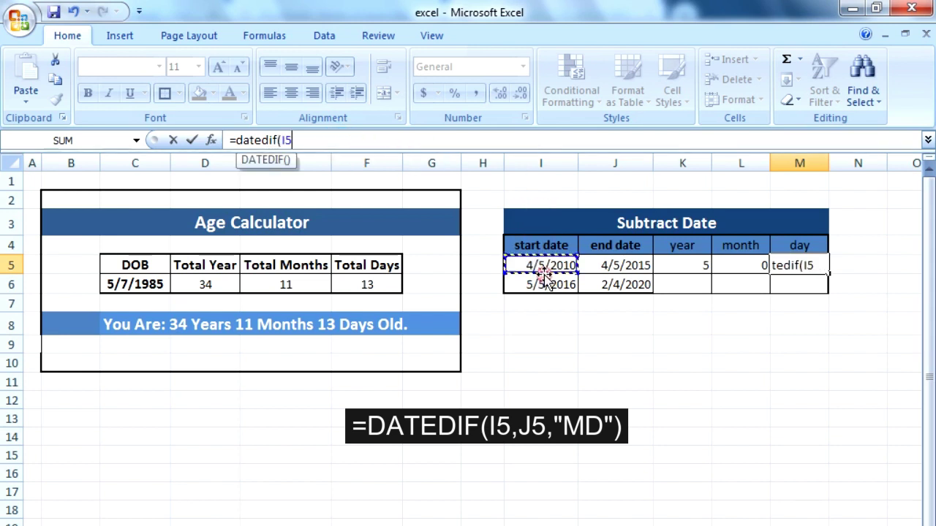
click(612, 266)
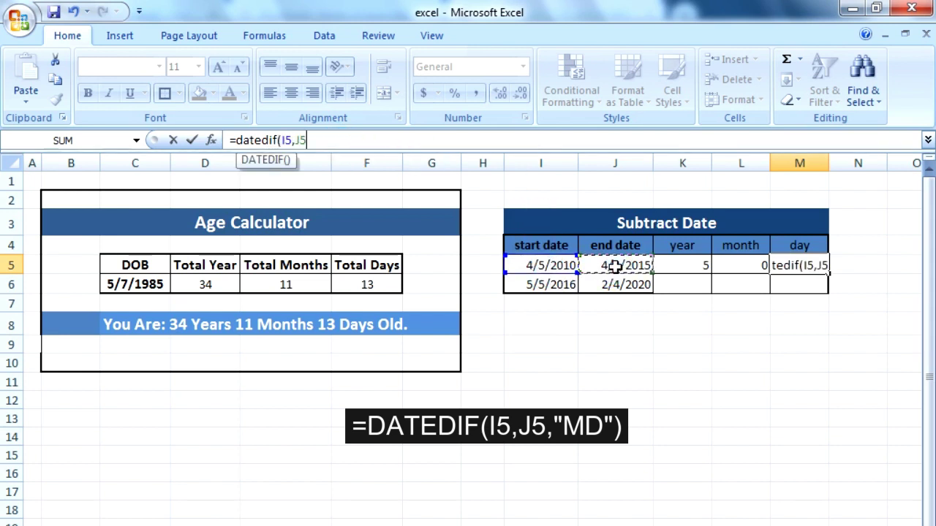
text(,"md)
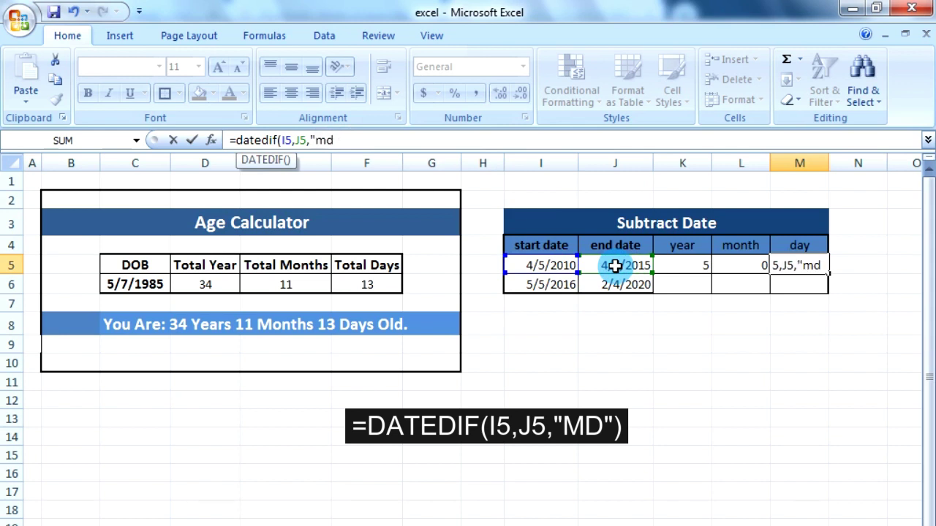
key(Return)
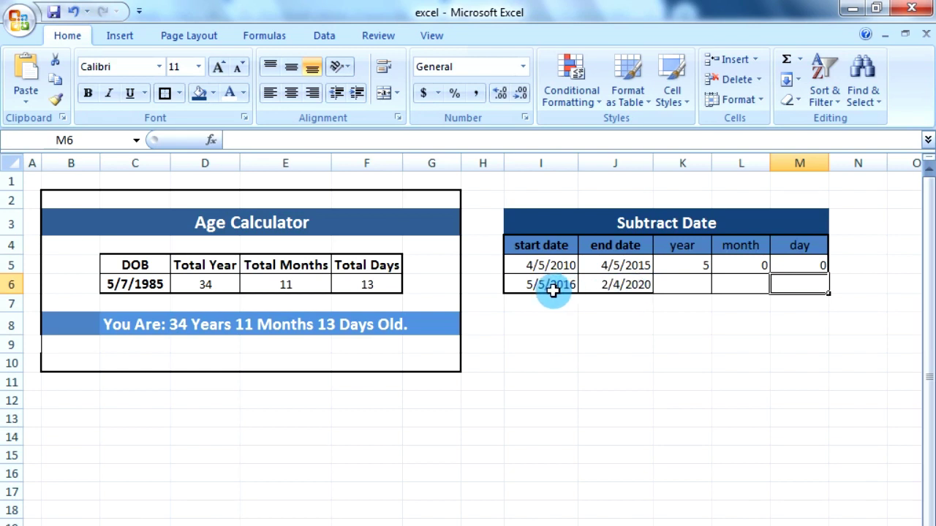
Fill the K5, L5 and M5 formulas down into row 6.
click(702, 272)
drag(710, 274, 709, 286)
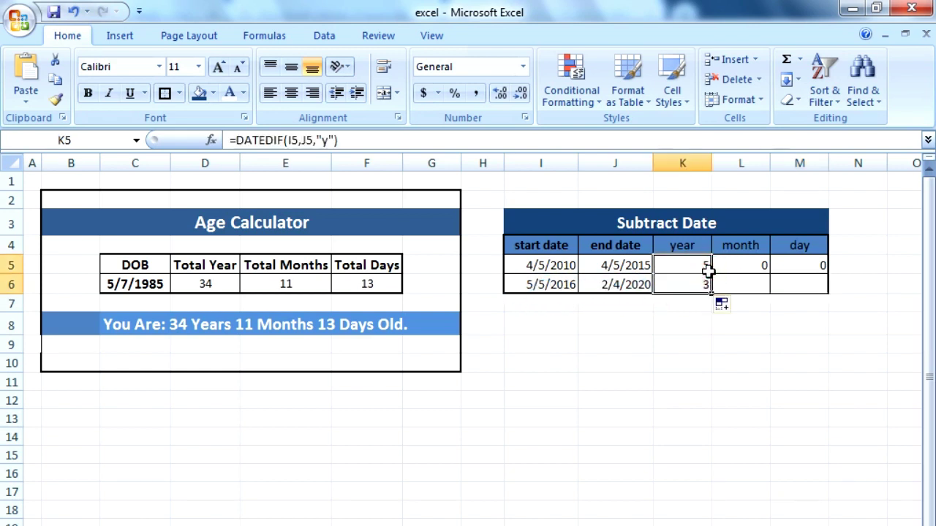
click(751, 266)
drag(769, 272, 769, 289)
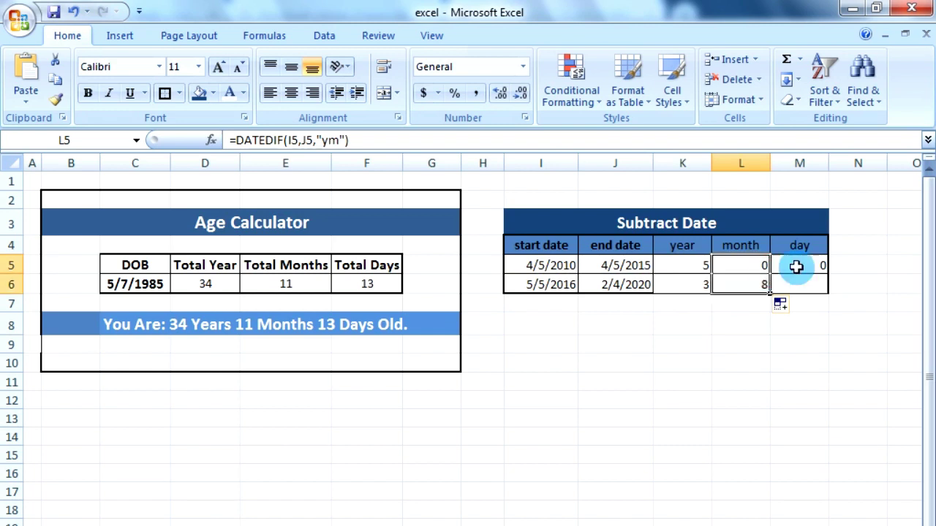
click(797, 266)
drag(830, 275, 829, 288)
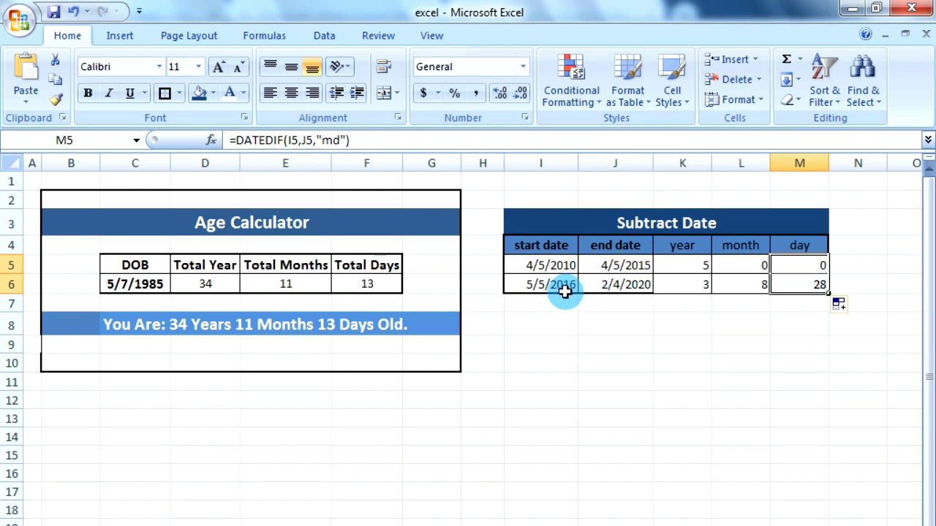
Check the copied row 6 formulas, which show 3 years, 8 months and 28 days.
click(687, 287)
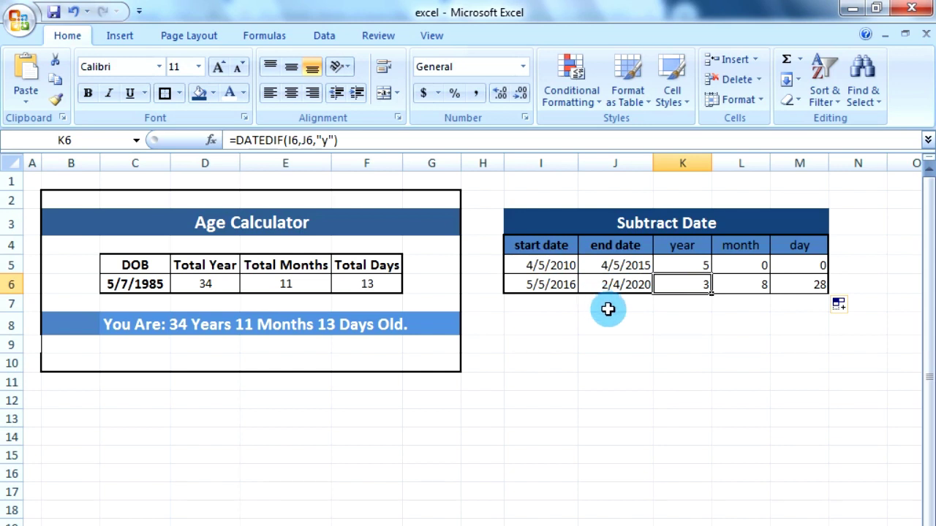
click(682, 325)
click(695, 284)
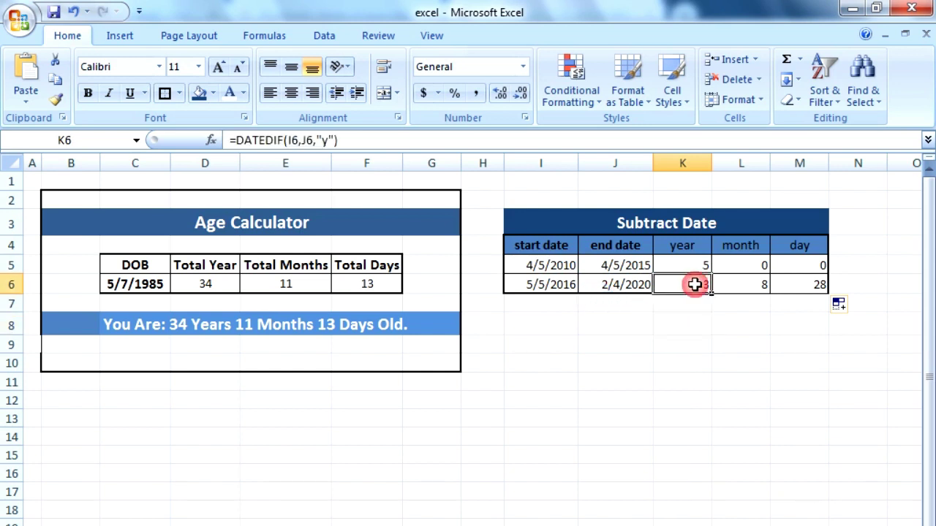
click(737, 284)
click(813, 285)
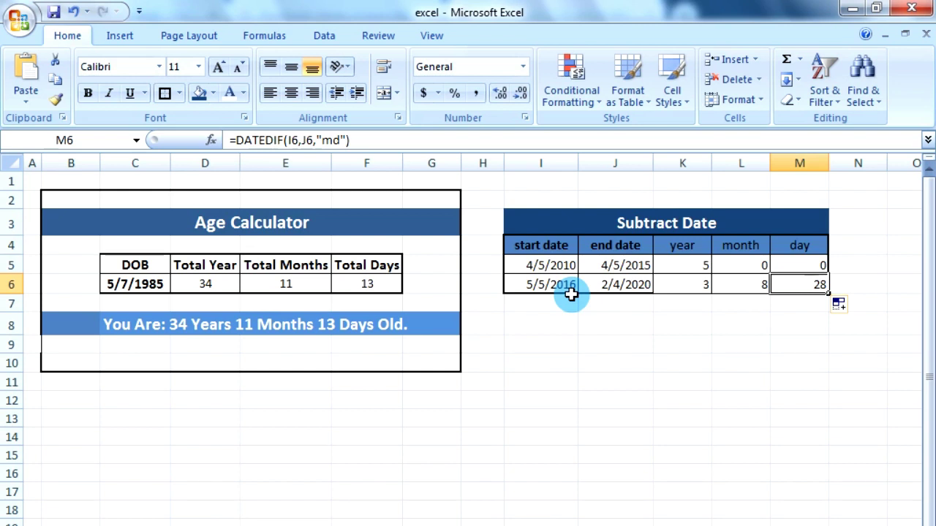
click(673, 341)
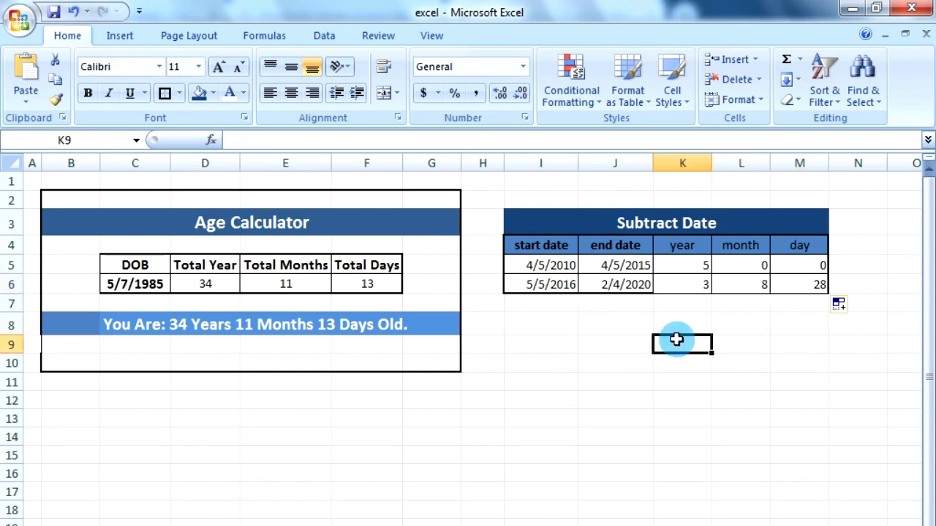
click(680, 287)
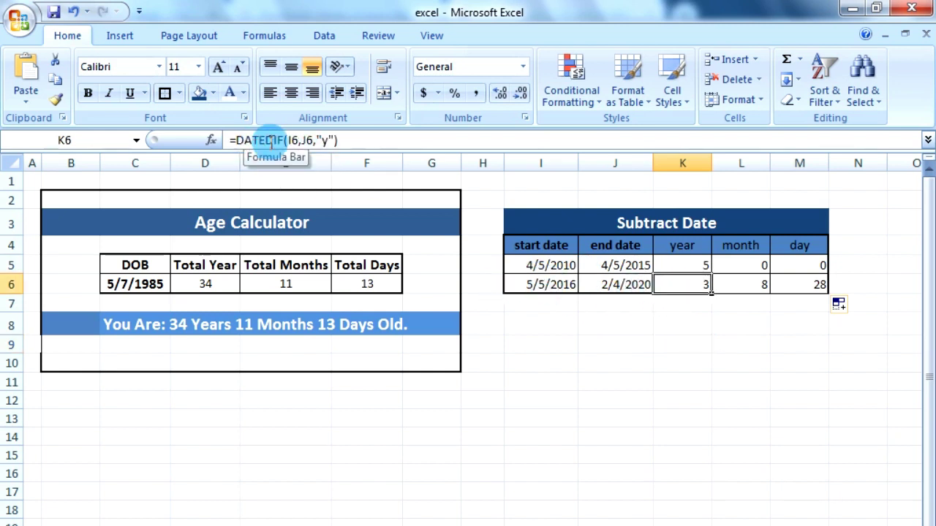
click(569, 338)
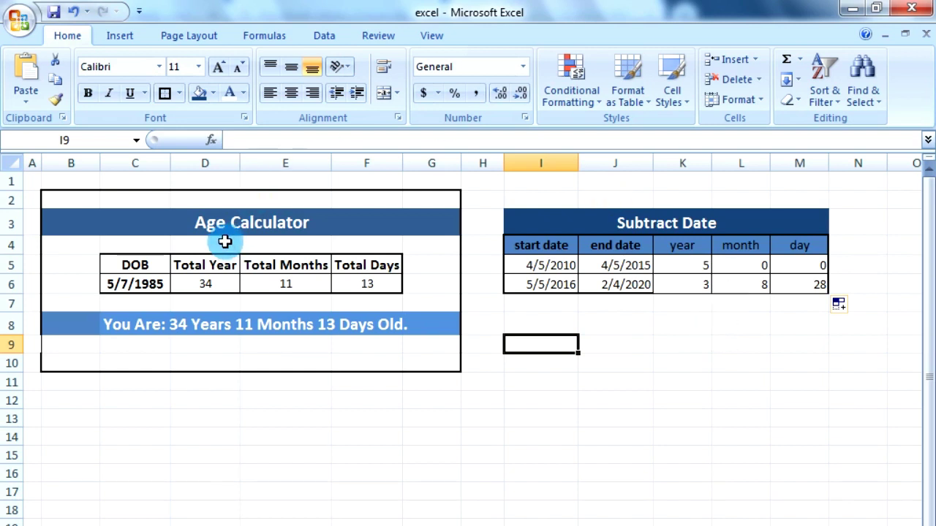
click(296, 510)
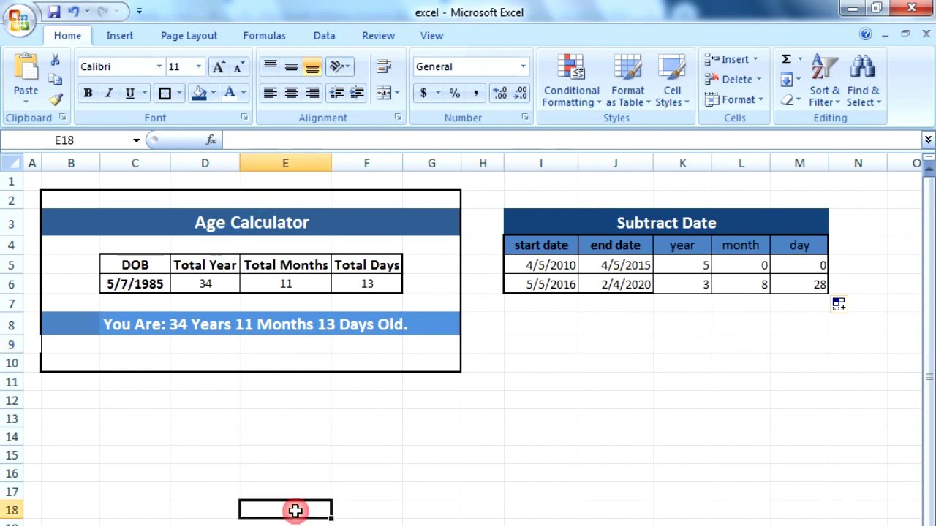
Review the birth date in C6 and recommit the Total Year formula in D6, showing 34.
click(147, 286)
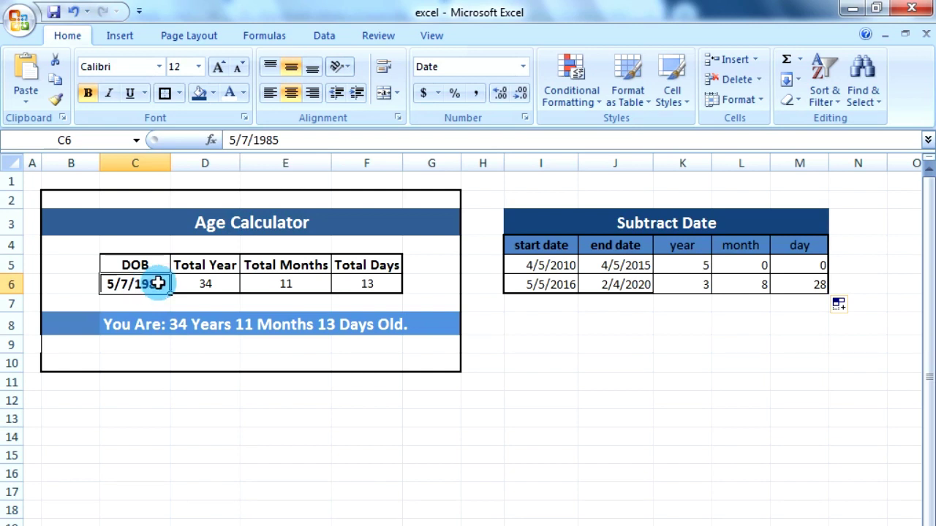
click(251, 419)
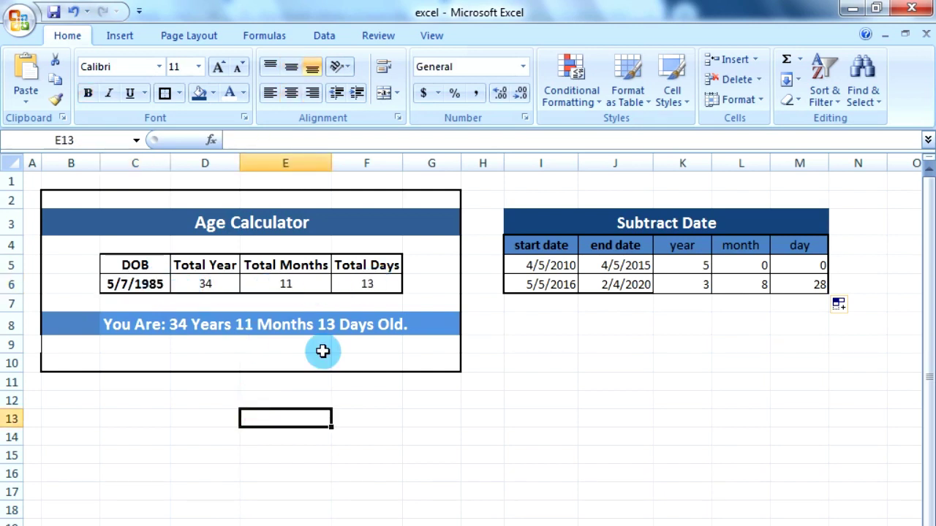
click(606, 521)
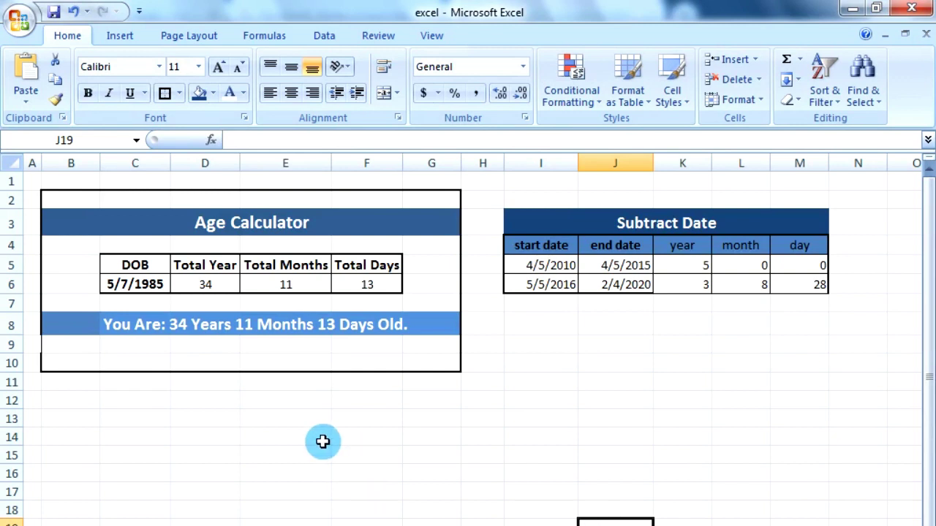
click(199, 287)
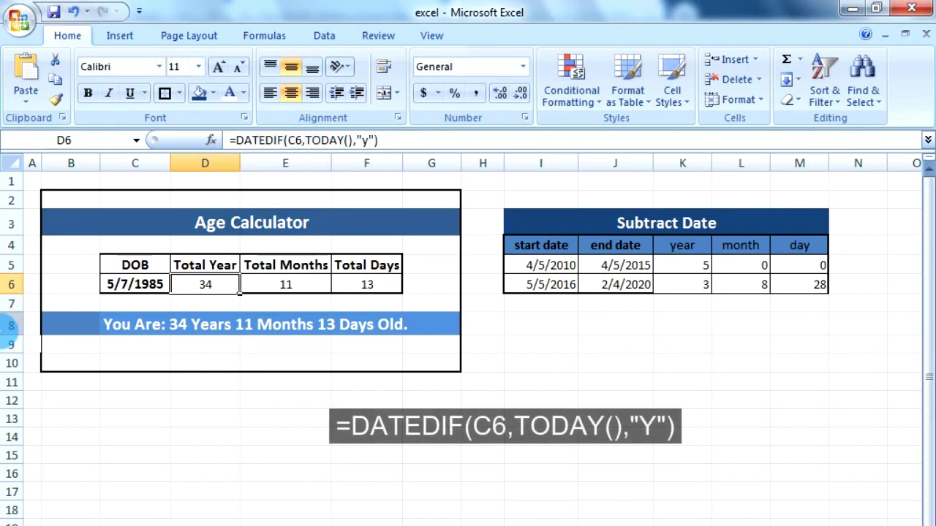
click(128, 287)
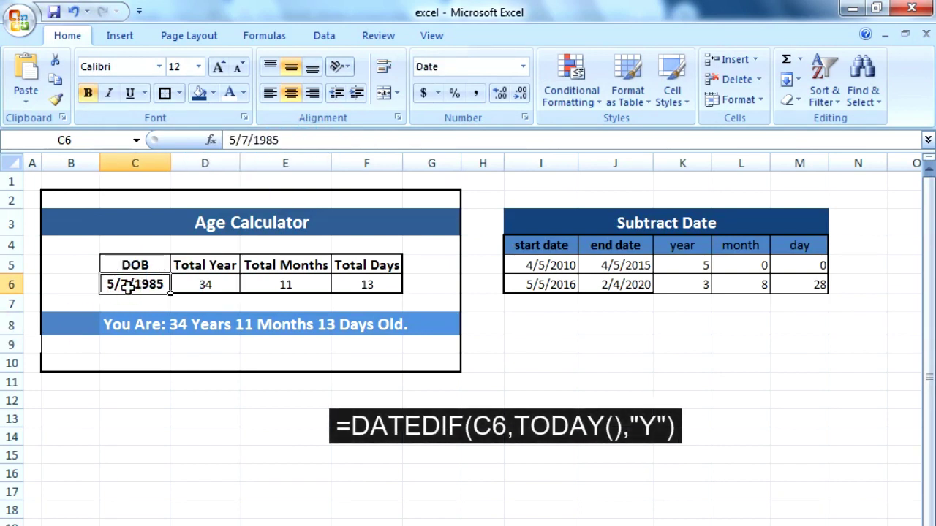
click(203, 285)
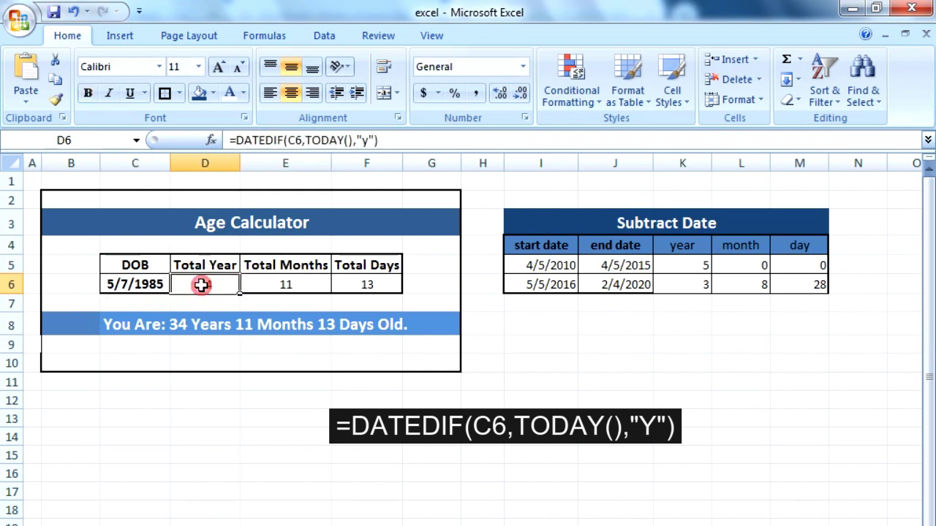
click(329, 140)
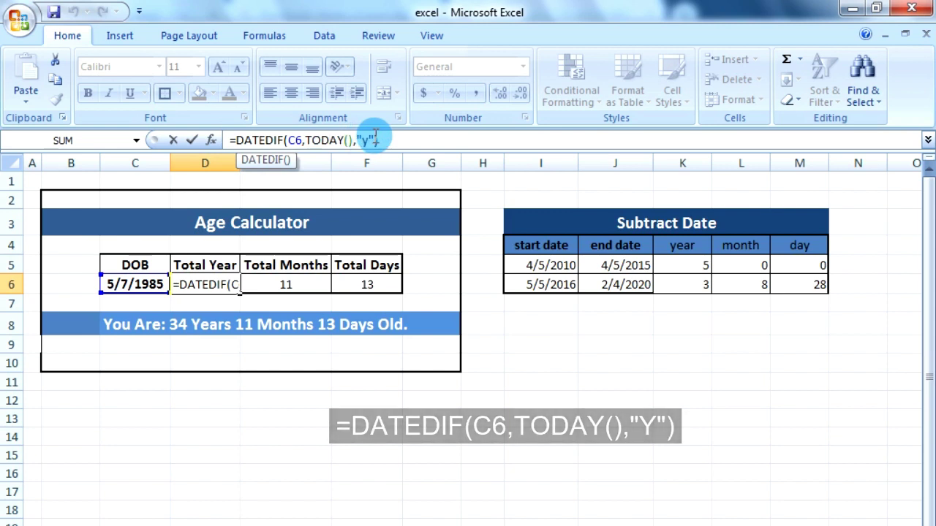
key(Return)
Set F6 to =DATEDIF(C6,TODAY(),"md") showing 13, then check the age sentence in C8.
click(296, 284)
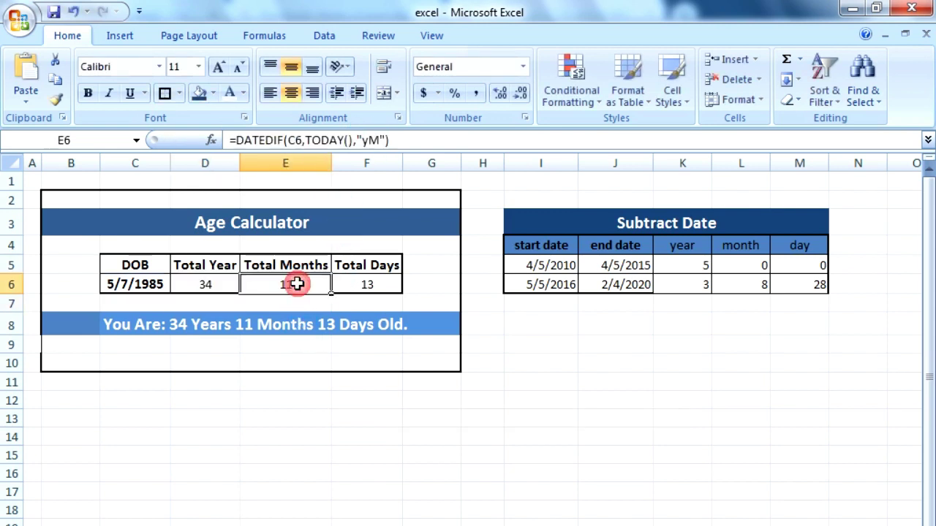
click(368, 284)
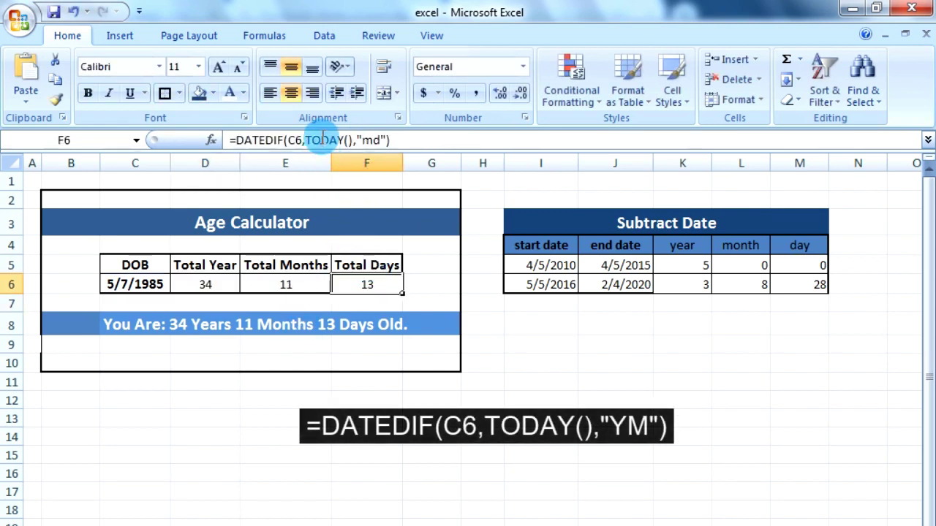
click(322, 138)
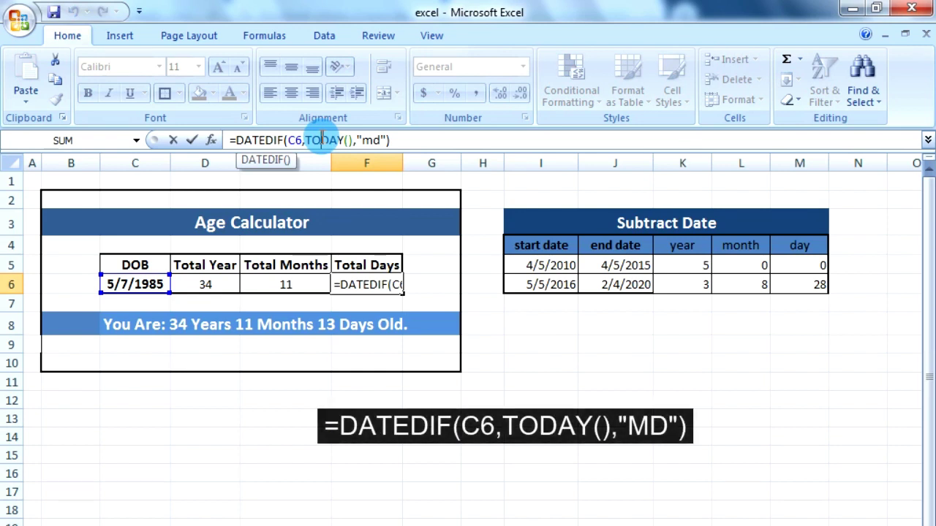
key(Return)
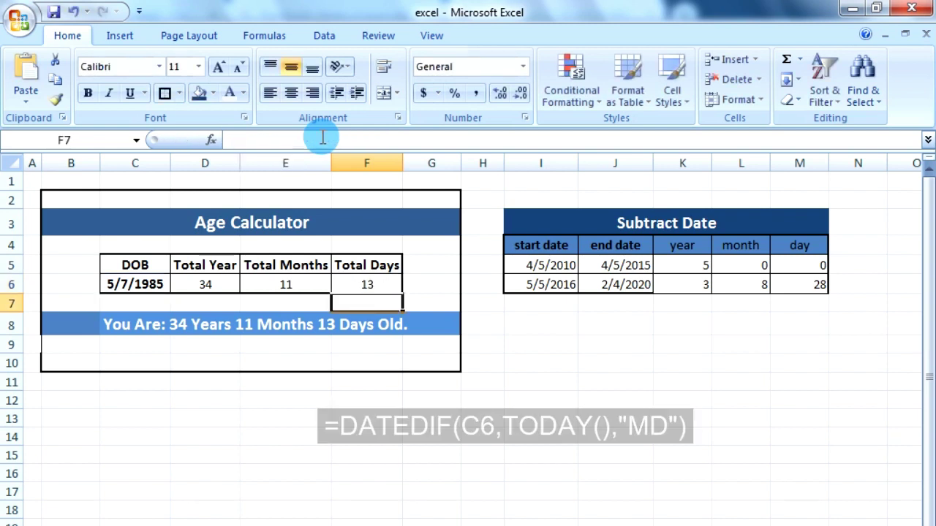
click(131, 325)
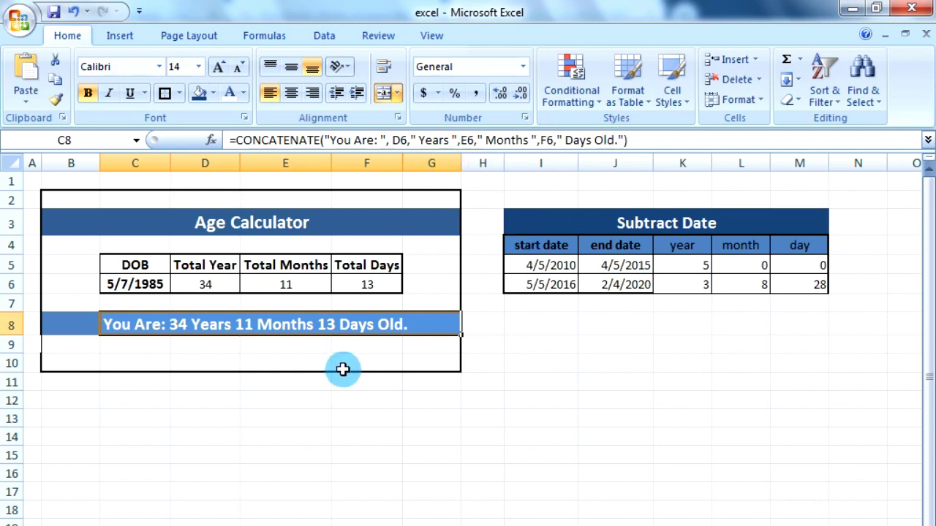
click(365, 449)
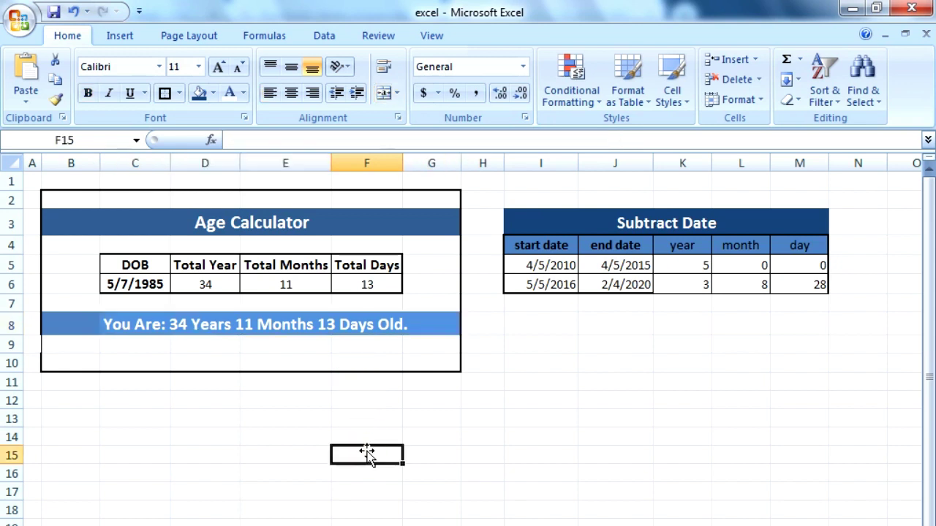
click(476, 398)
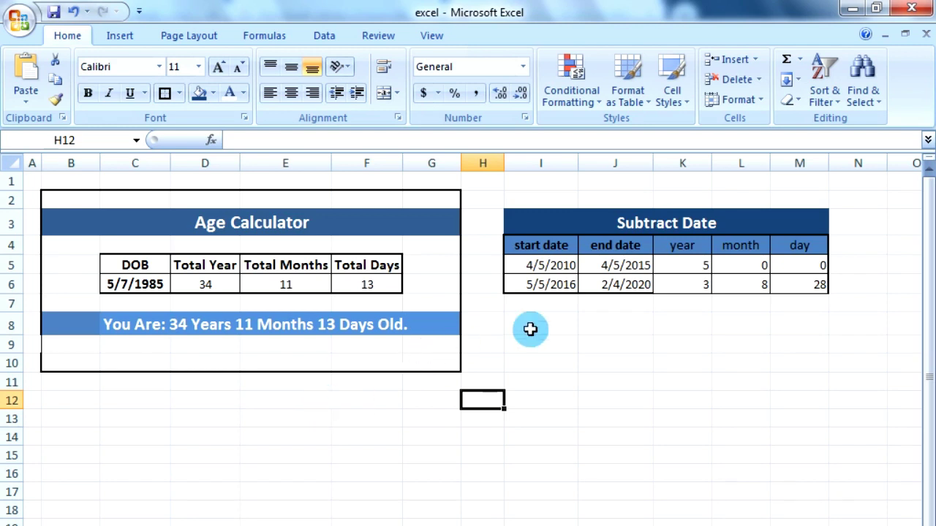
click(684, 266)
click(279, 143)
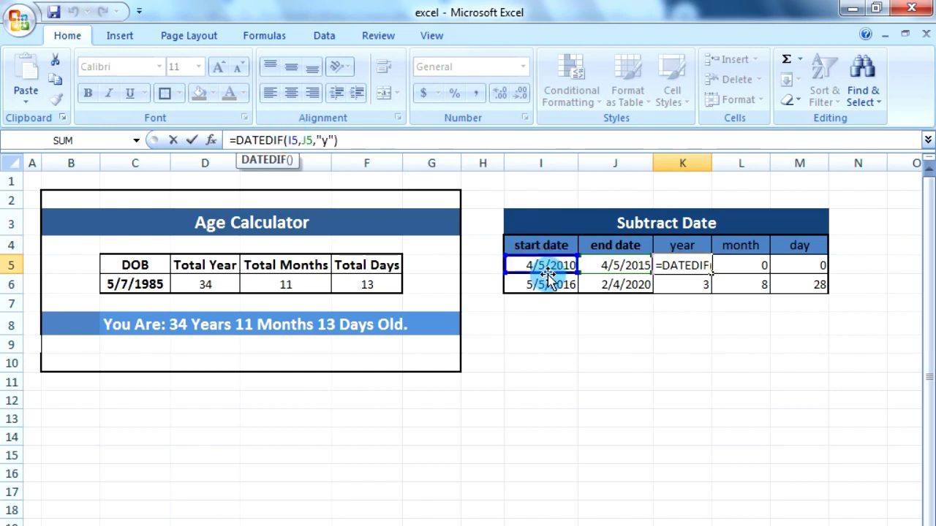
Change K5's formula to =DATEDIF(J5,I5,"y"), reversing the dates to produce #NUM!
click(306, 140)
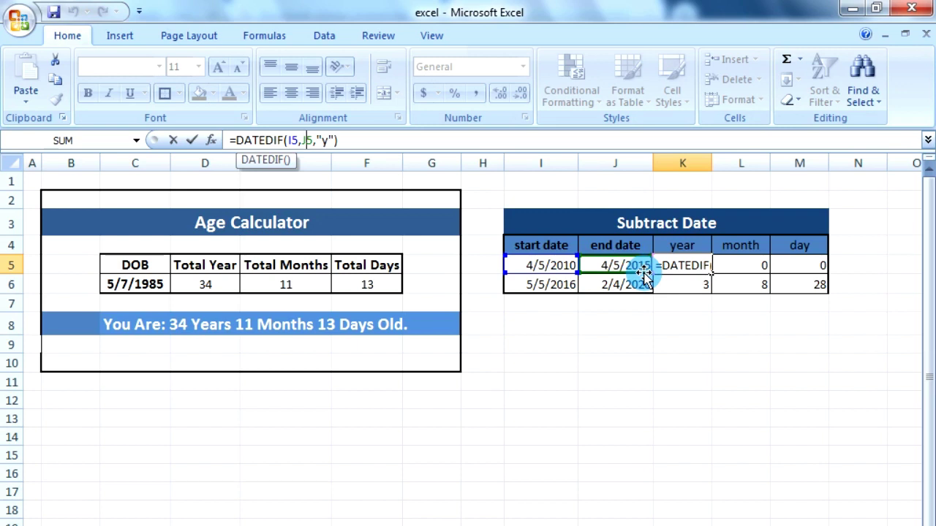
key(BackSpace)
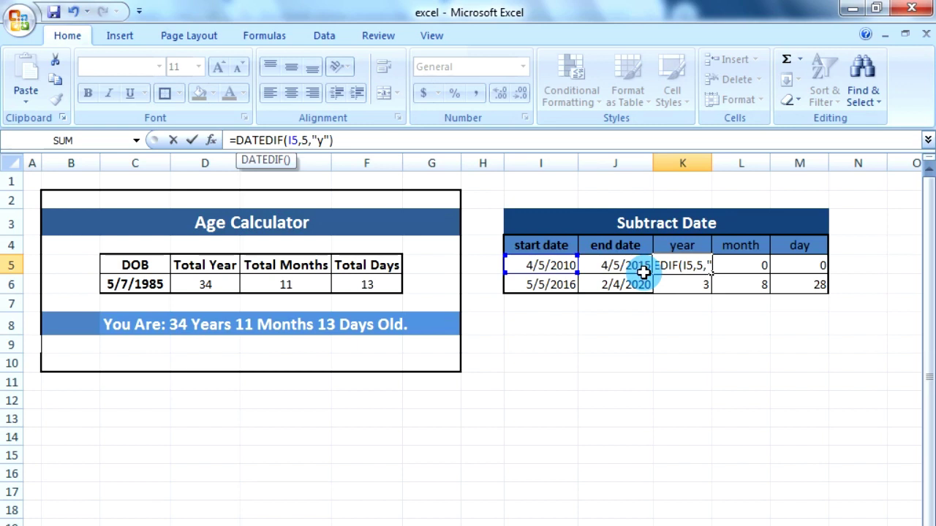
text(i)
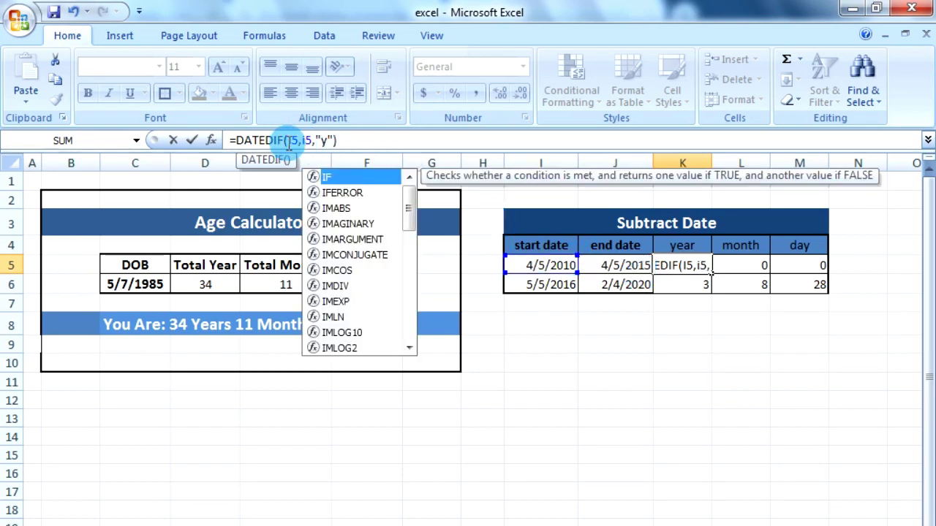
click(285, 139)
key(Delete)
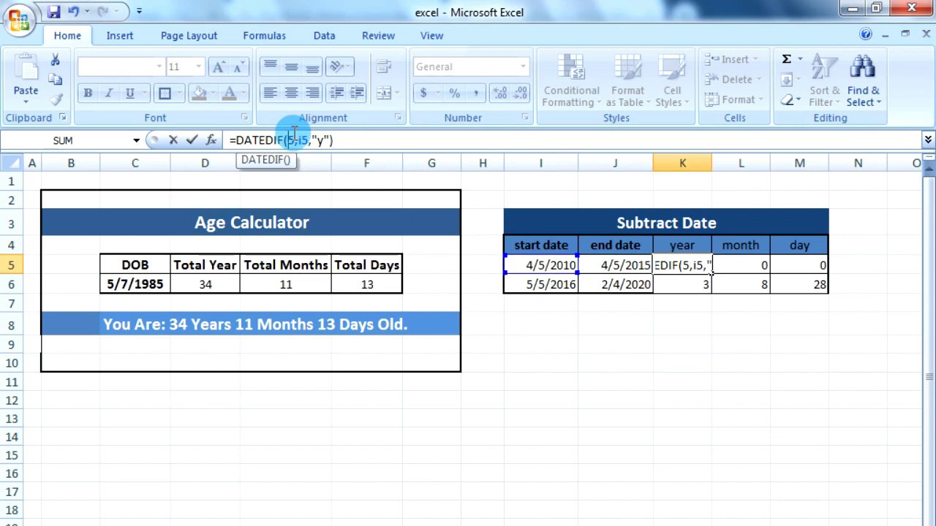
text(f)
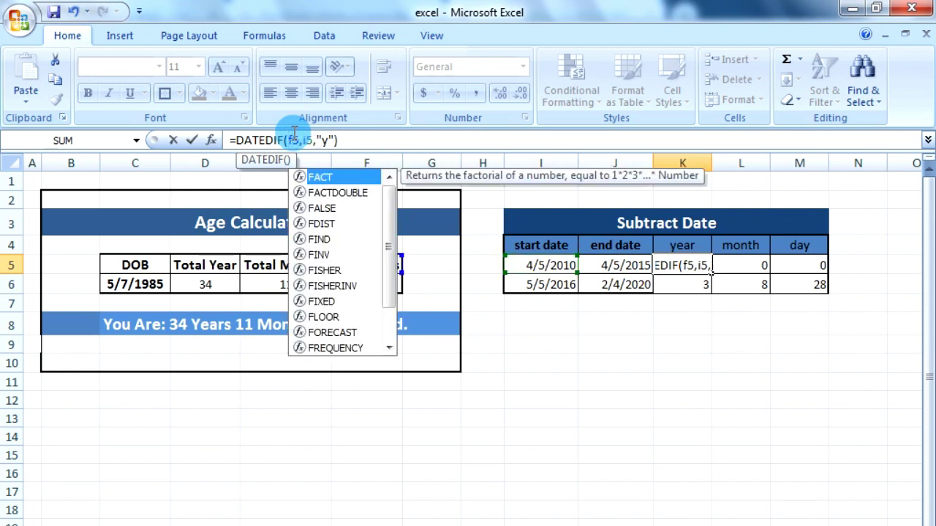
key(BackSpace)
text(j)
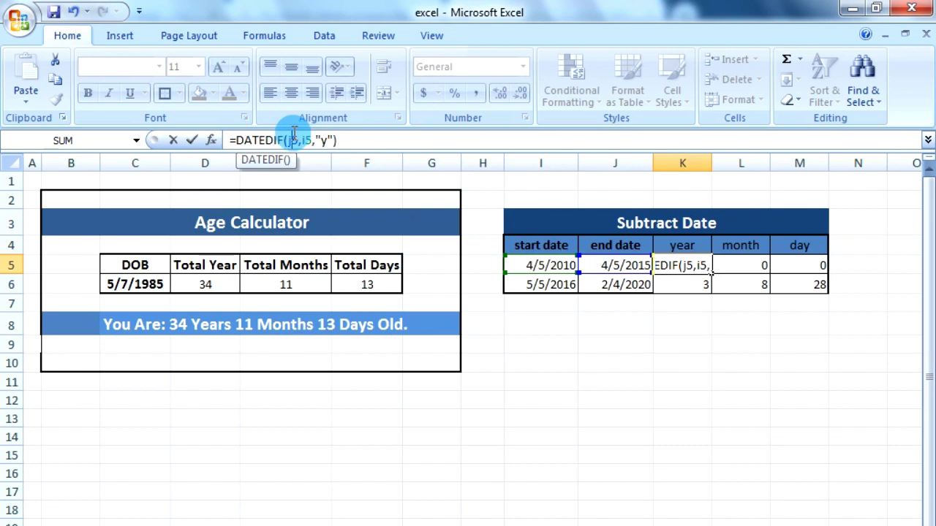
key(Return)
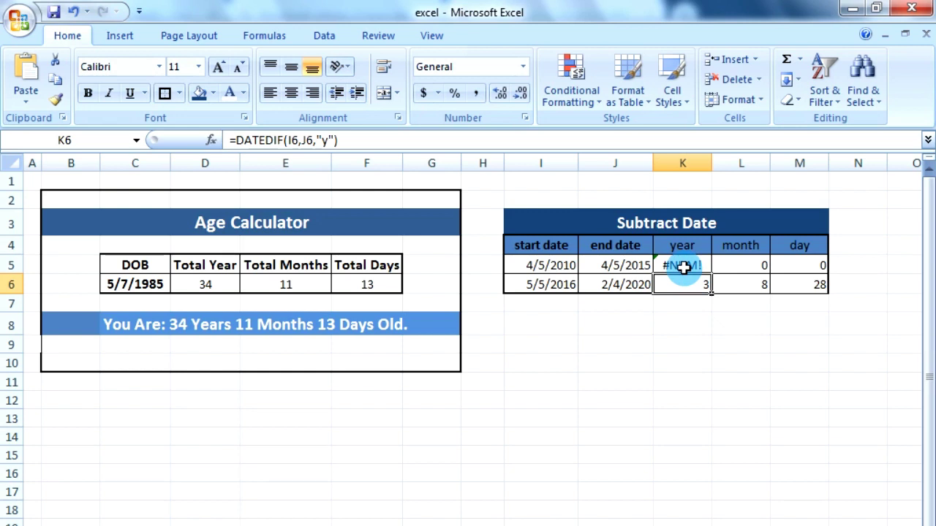
Fix K5's formula back to =DATEDIF(I5,J5,"y"), clearing the #NUM! error to show 5.
click(683, 268)
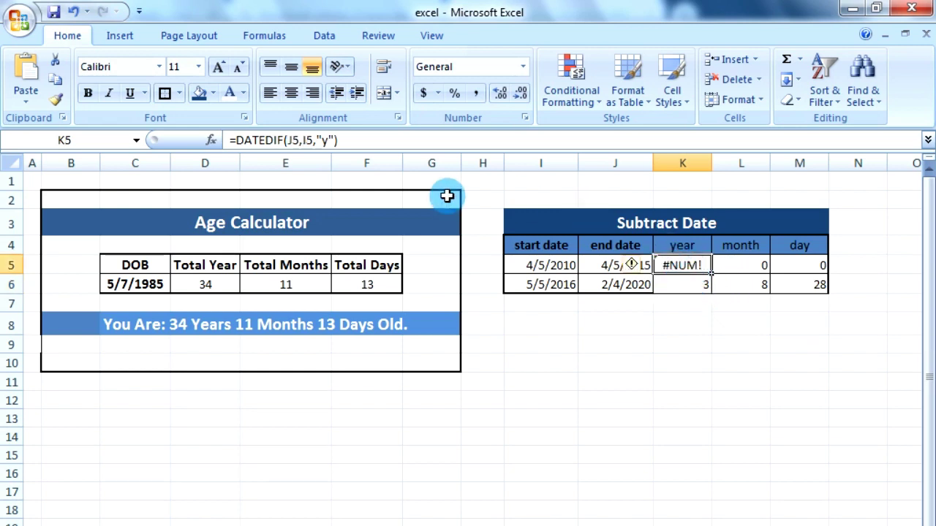
click(301, 139)
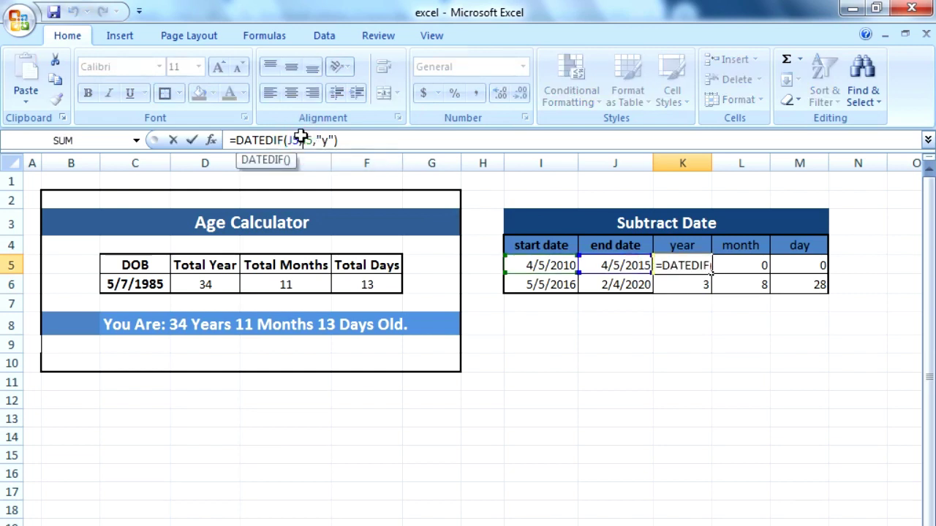
key(BackSpace)
key(BackSpace)
key(Delete)
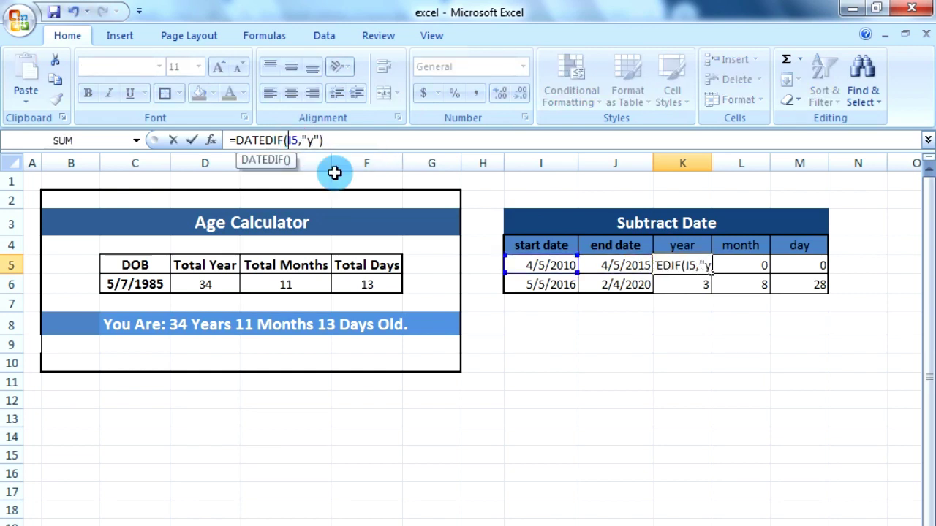
key(Right)
key(Right)
key(Right)
click(632, 269)
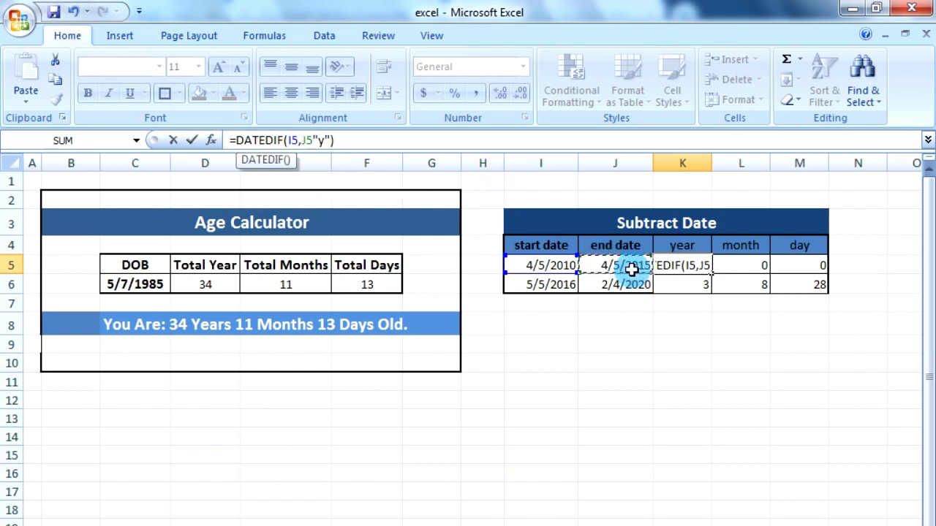
text(,)
key(Return)
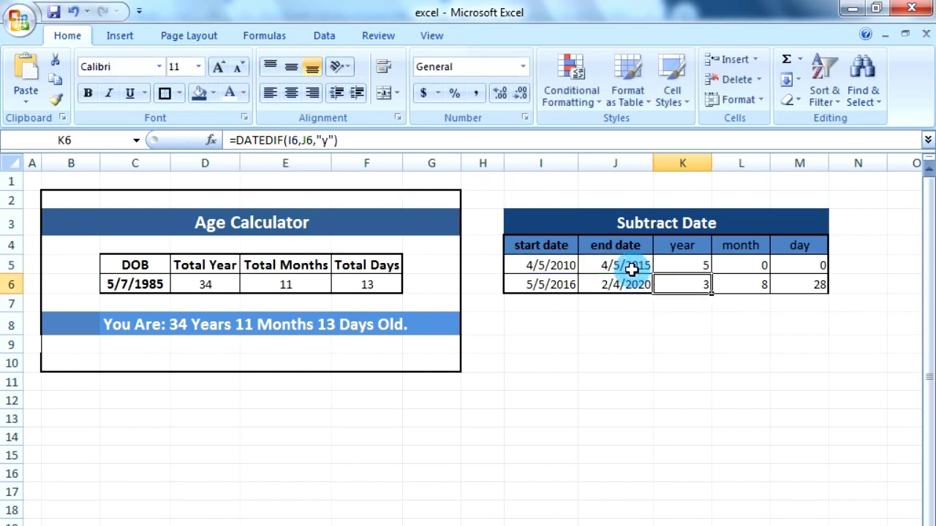
click(630, 378)
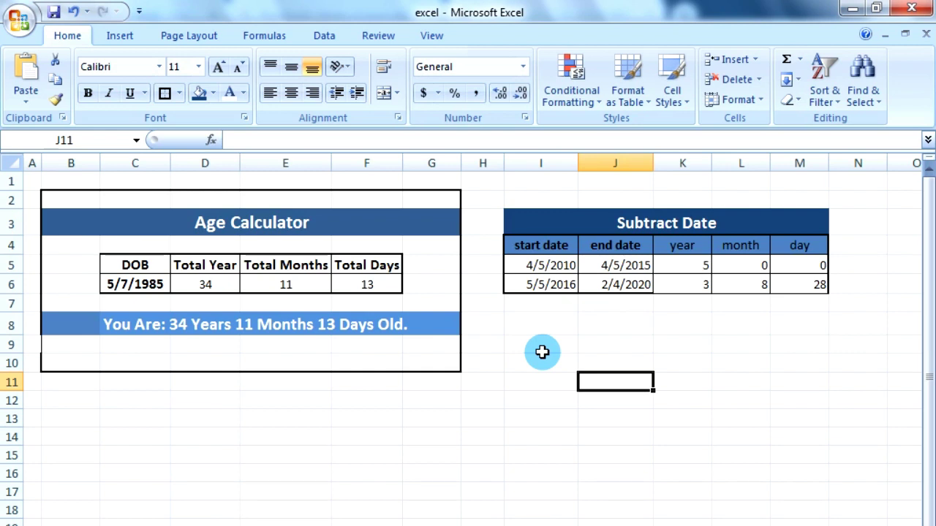
click(540, 380)
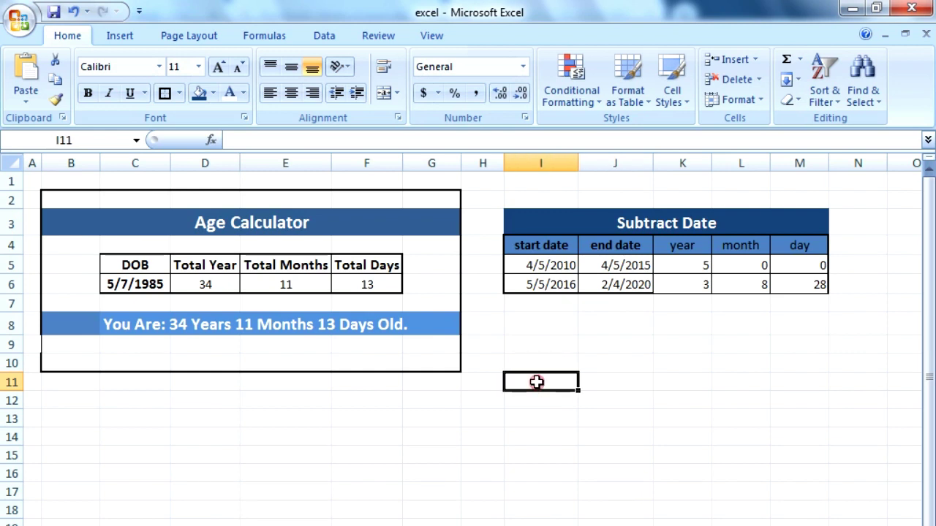